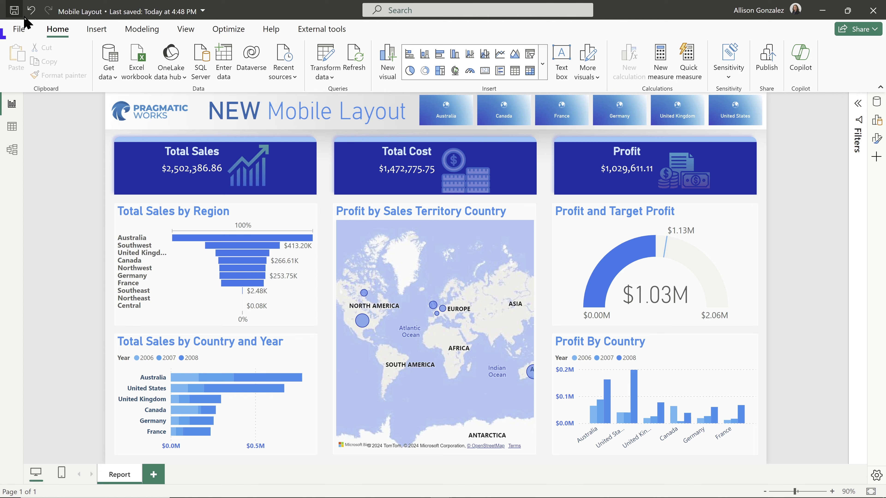
Step: Check that the Auto-create mobile layout preview feature is enabled in Options, then close Options
left_click(19, 29)
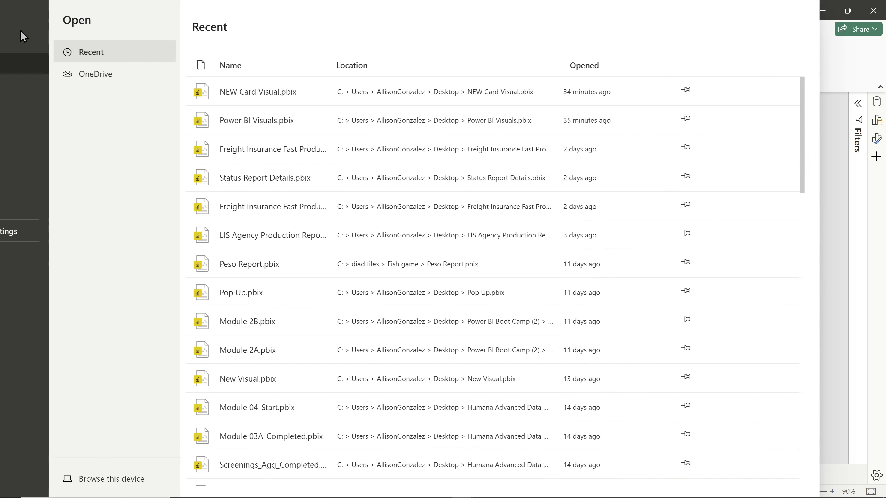
left_click(56, 237)
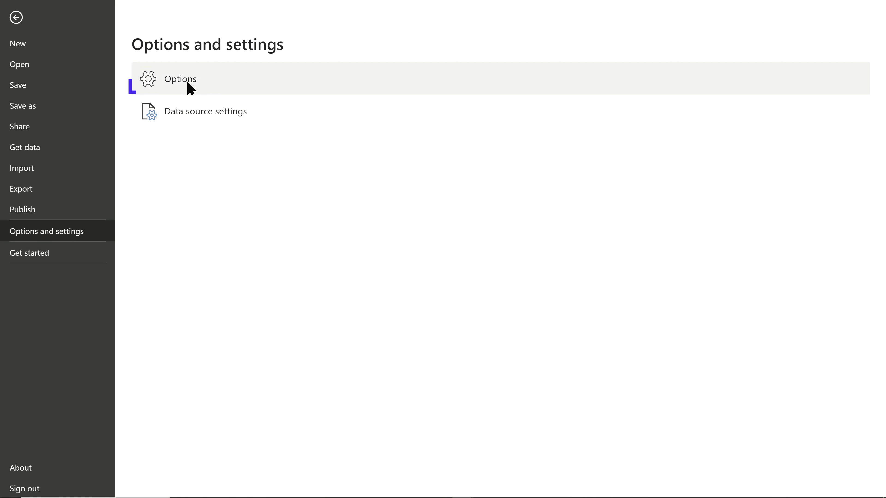
key("Escape")
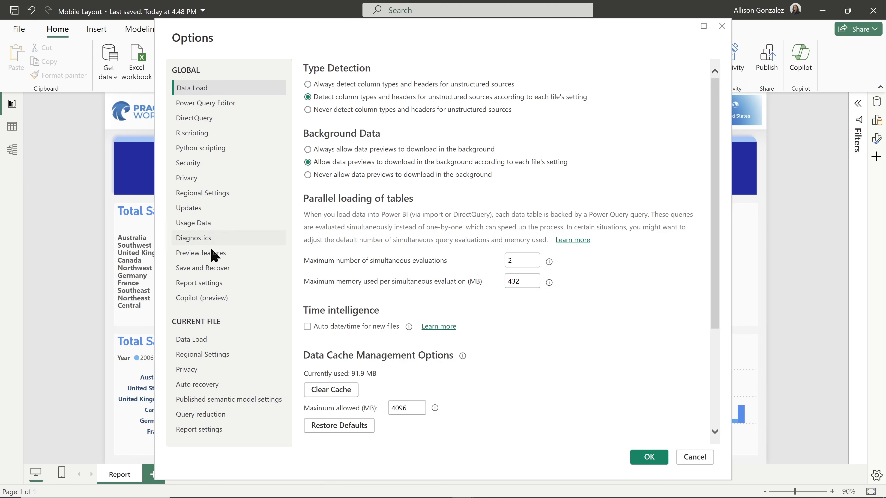
left_click(213, 255)
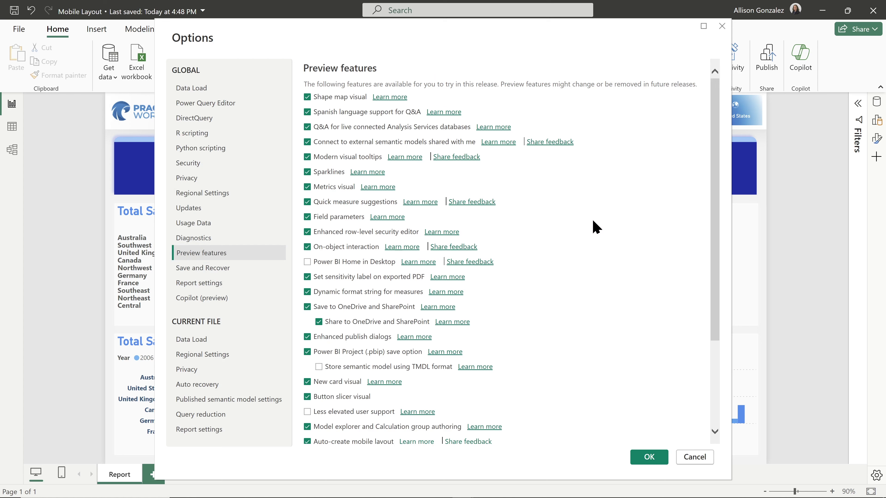
scroll(594, 227, "down", 3)
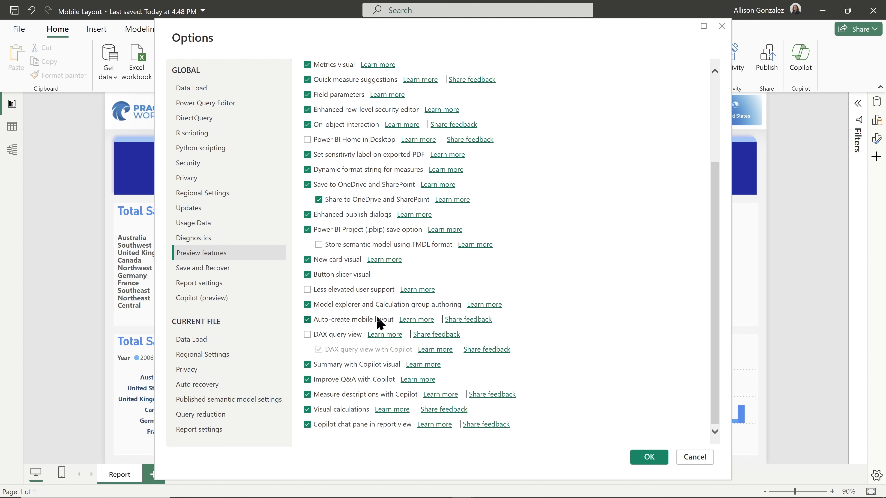
scroll(529, 314, "up", 3)
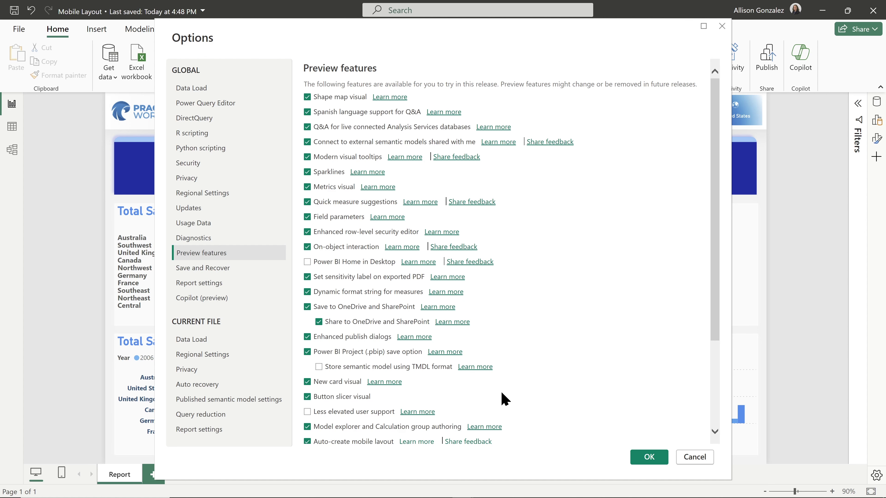
scroll(504, 400, "down", 3)
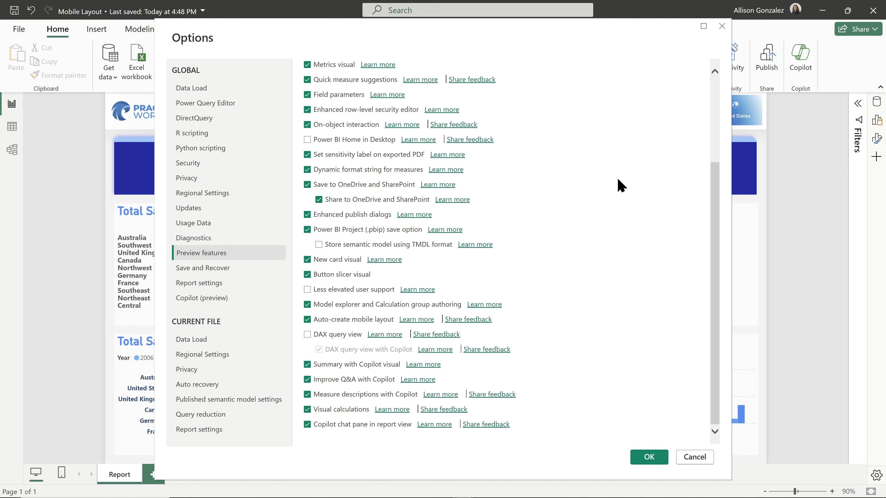
left_click(722, 27)
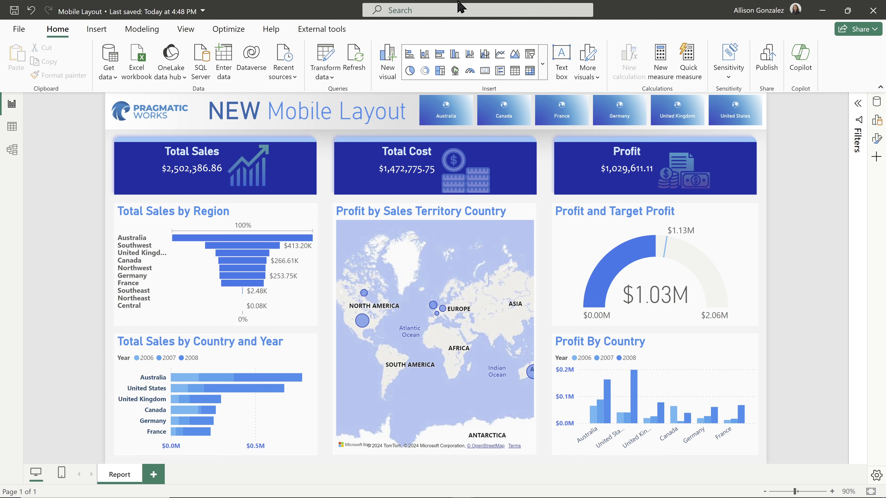
Step: Switch the report from the View ribbon to the Mobile layout phone canvas
left_click(184, 30)
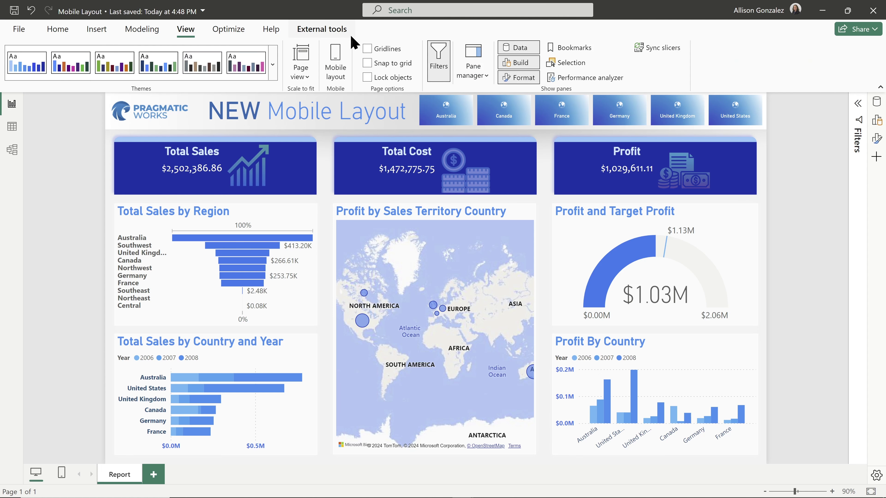
left_click(344, 68)
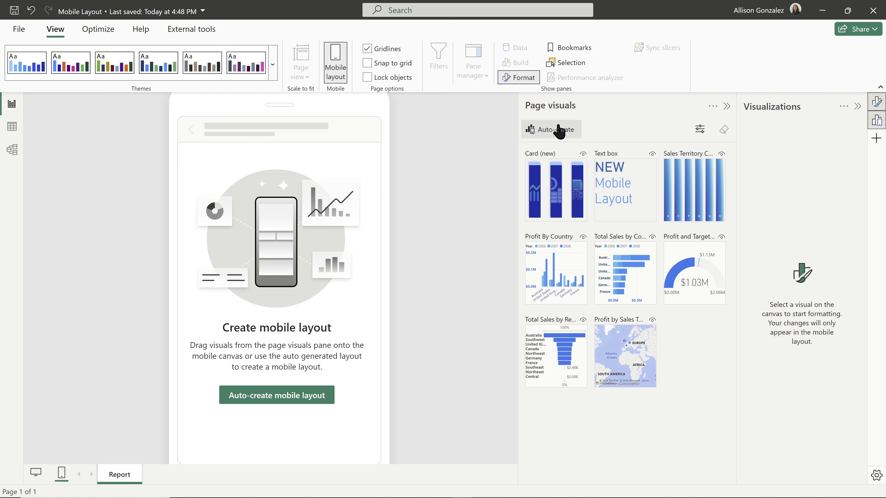
left_click(556, 134)
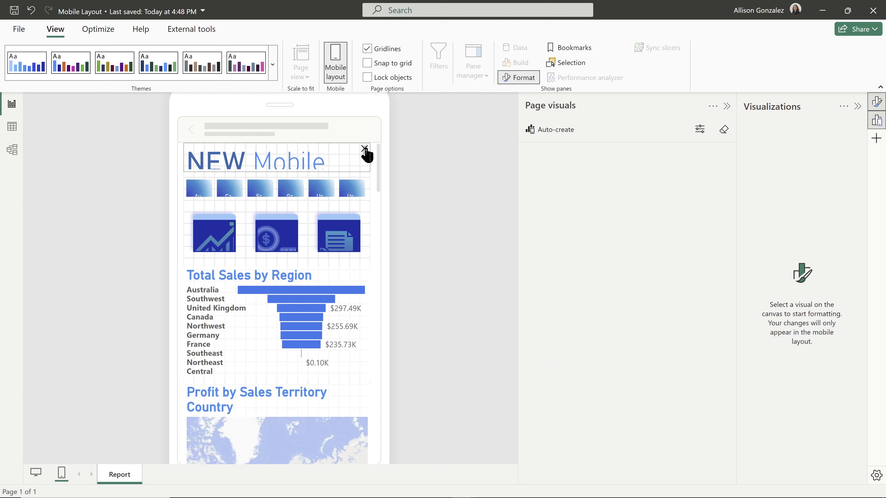
scroll(360, 270, "down", 15)
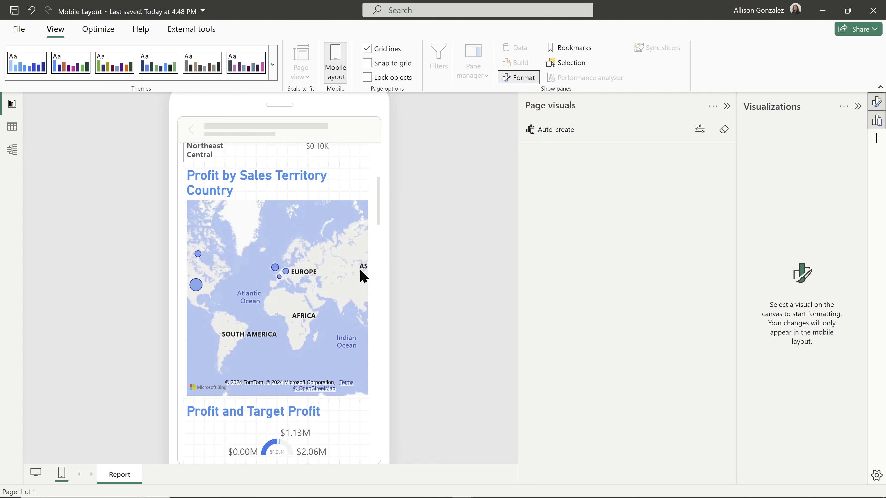
scroll(360, 271, "up", 15)
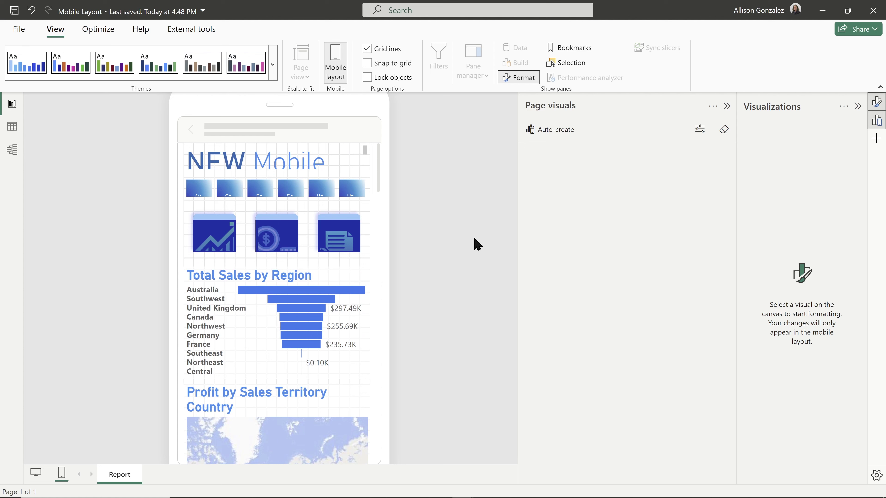
left_click(339, 161)
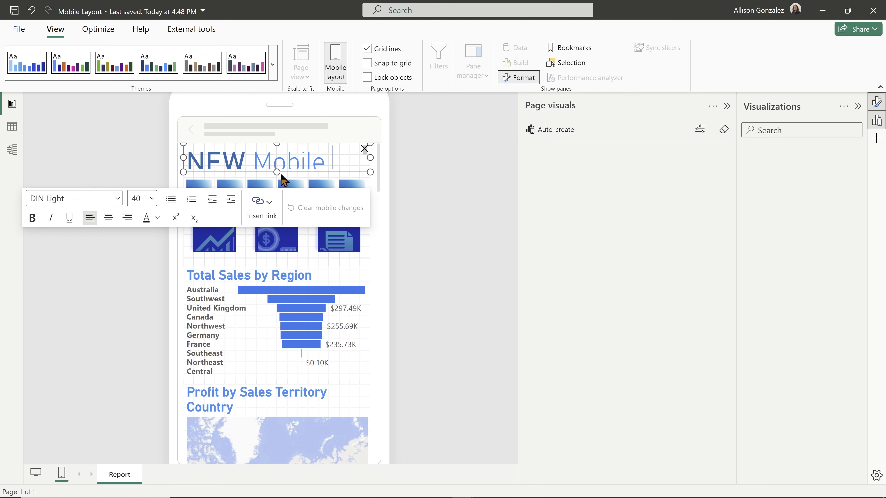
left_click_drag(278, 172, 276, 215)
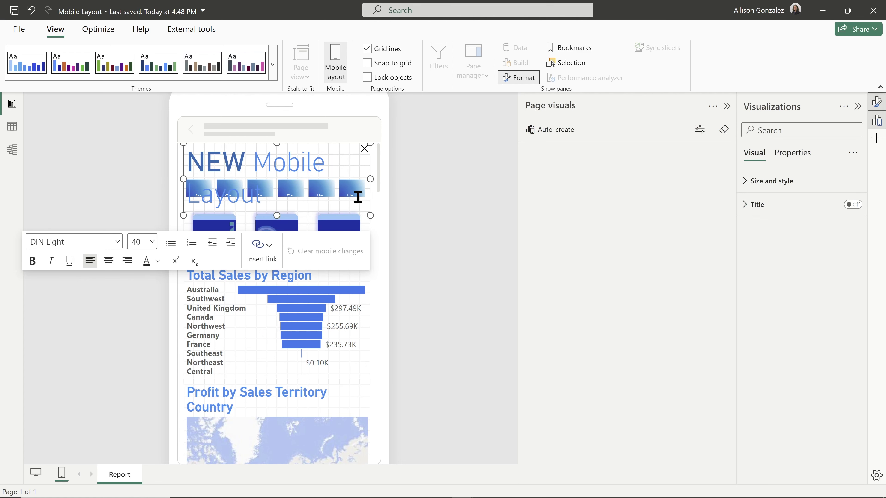
left_click_drag(277, 215, 278, 182)
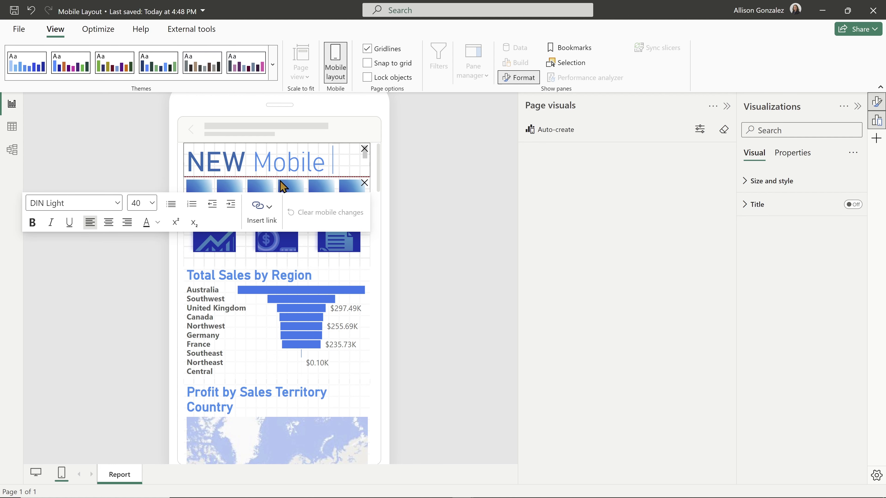
Step: Delete the country slicer and enlarge the NEW Mobile title box so 'Layout' shows beneath
left_click(275, 194)
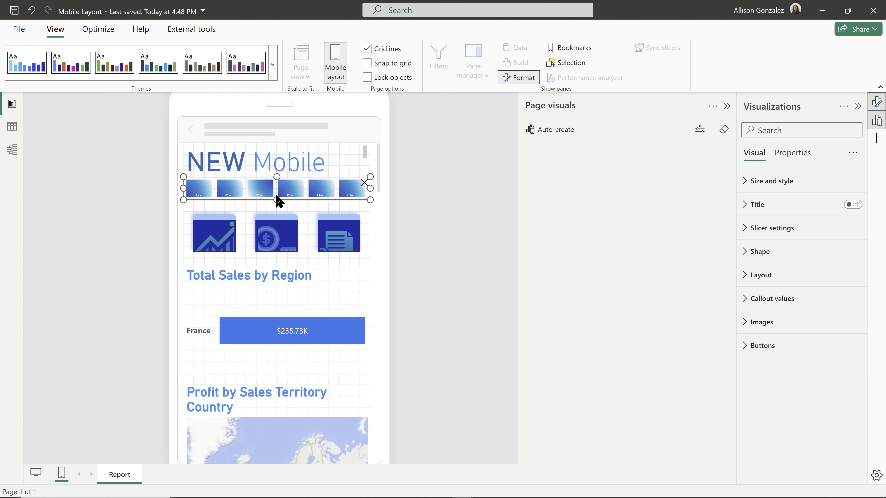
key("Delete")
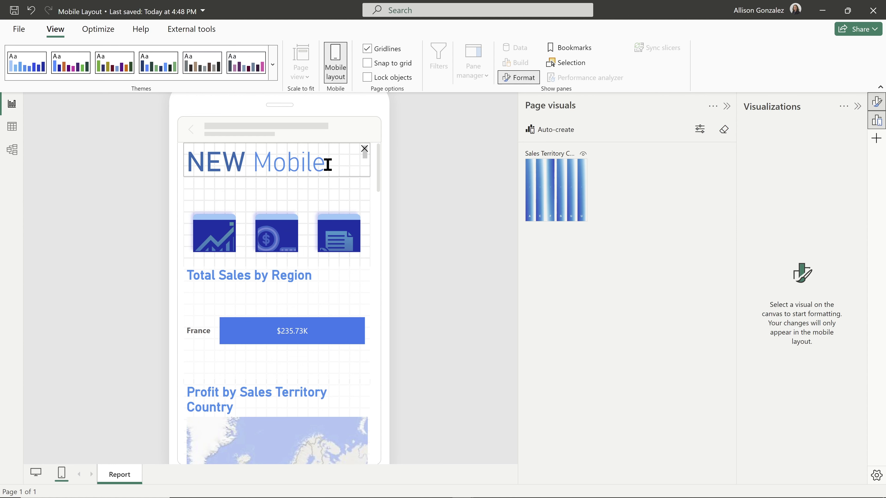
left_click(335, 158)
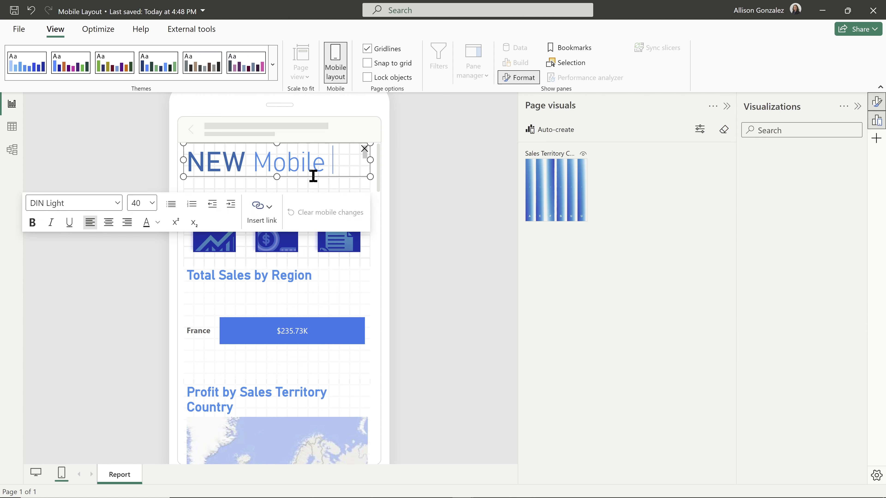
left_click_drag(277, 177, 277, 213)
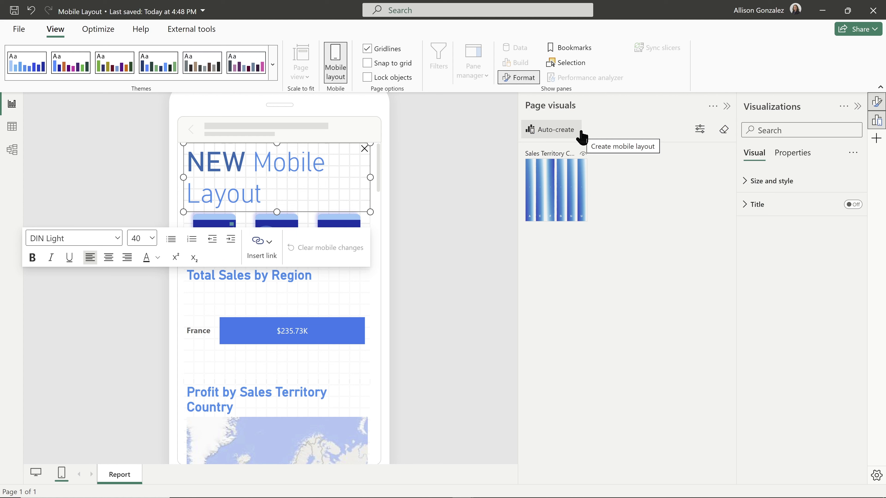
left_click(412, 293)
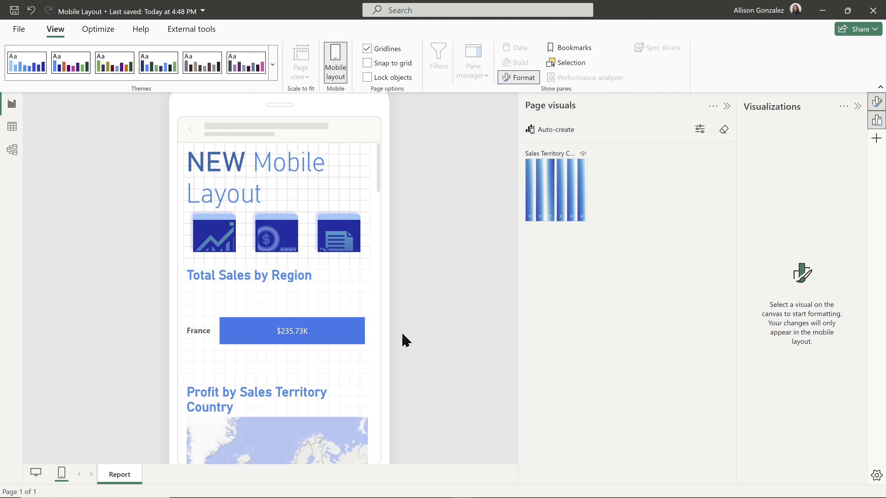
Step: Drag the Profit and Target Profit gauge above the territory map, just below Total Sales by Region
scroll(287, 261, "down", 3)
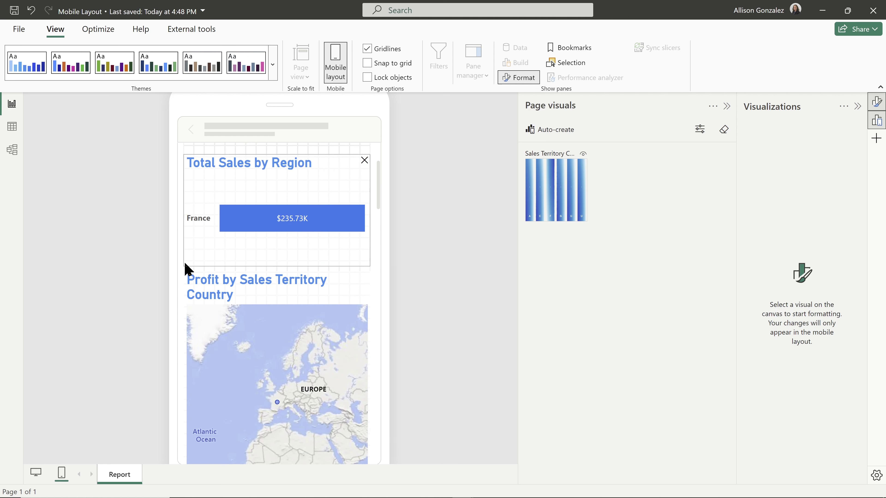
scroll(336, 257, "down", 3)
scroll(310, 296, "down", 3)
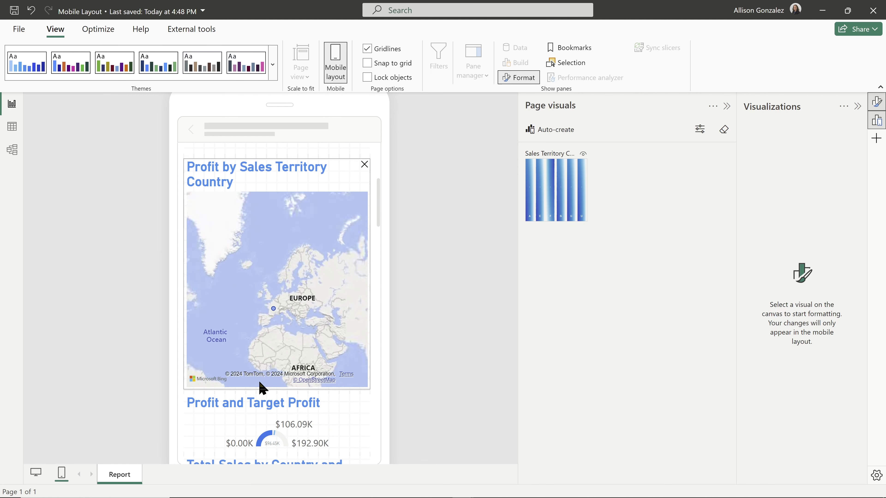
left_click_drag(336, 415, 296, 224)
left_click(284, 215)
scroll(328, 257, "up", 3)
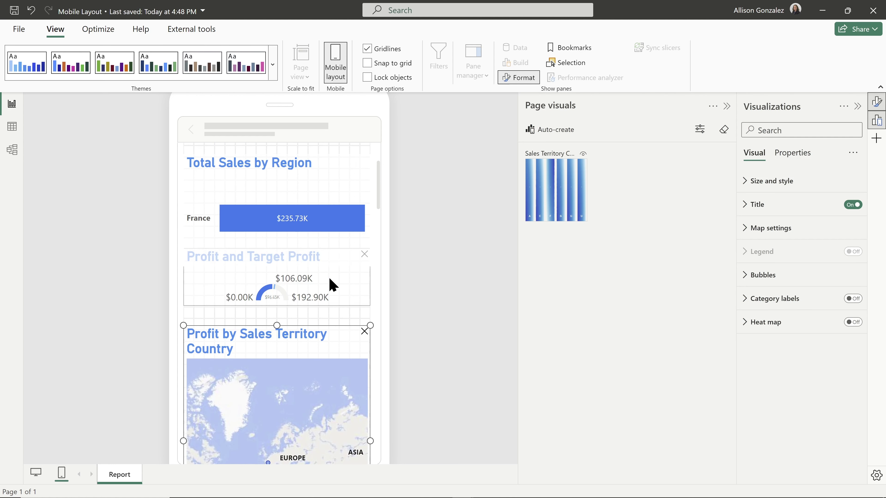
left_click(324, 269)
mouse_move(324, 270)
left_mouse_down()
mouse_move(348, 273)
mouse_move(323, 268)
left_mouse_up()
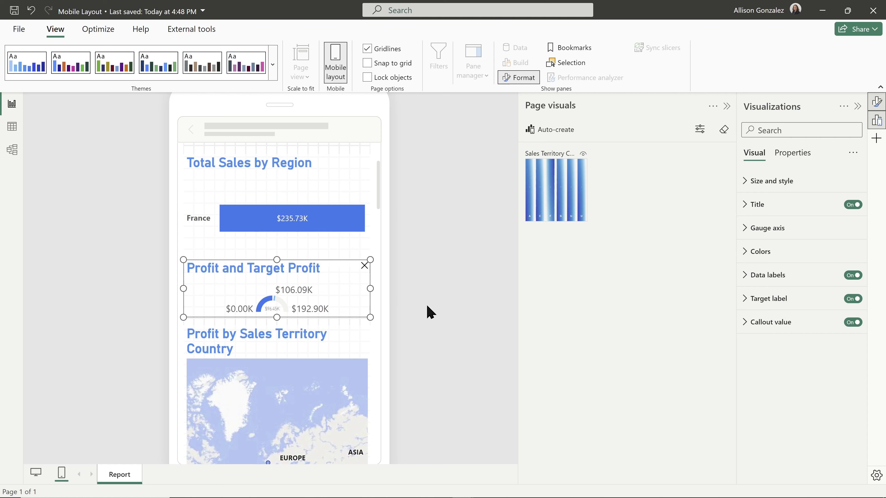
left_click(431, 312)
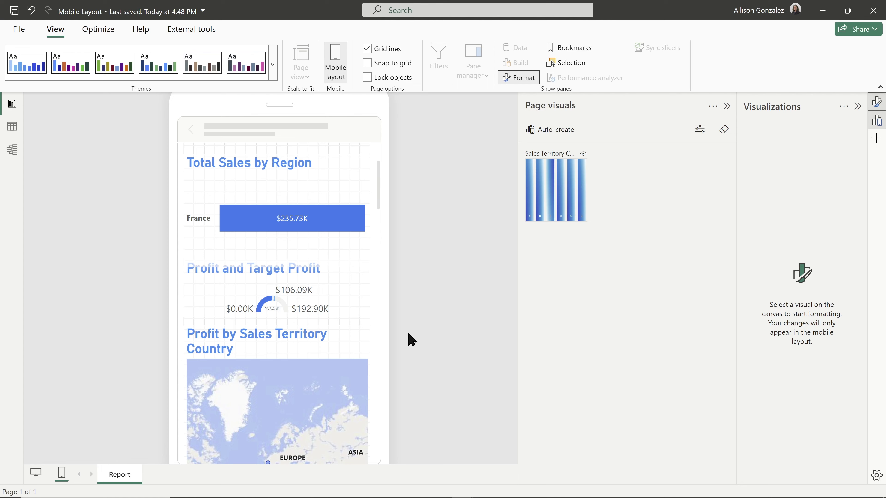
scroll(301, 210, "up", 3)
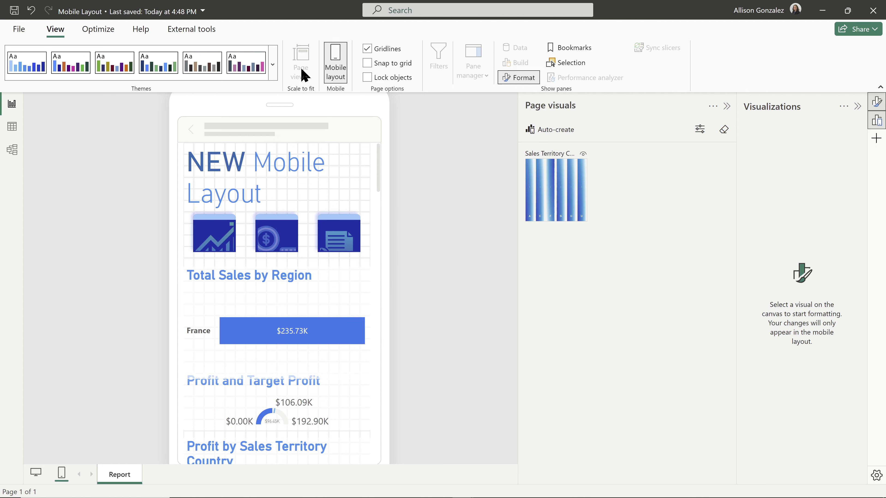
left_click(333, 62)
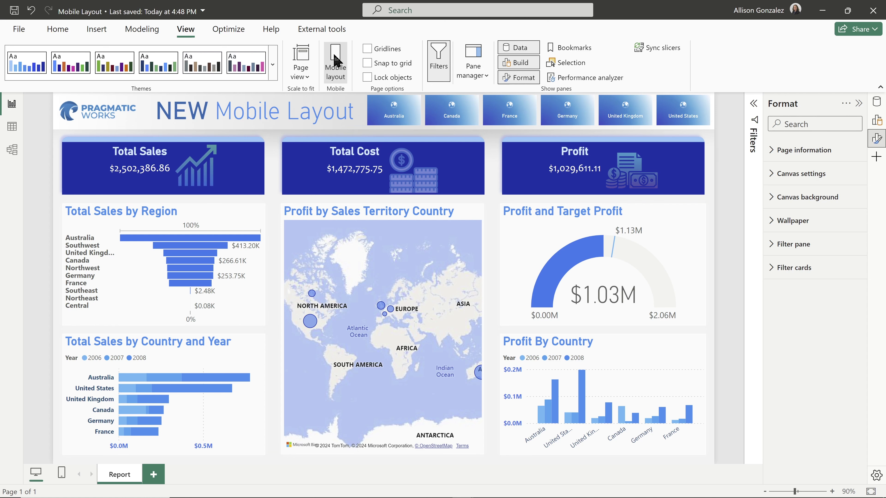
left_click(335, 62)
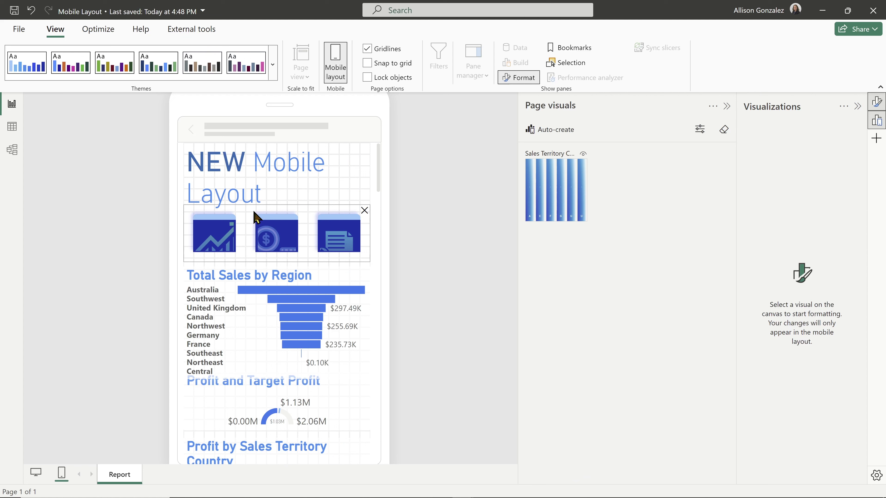
Step: Select the three icon cards visual and open the Page visuals visibility filter
left_click(248, 238)
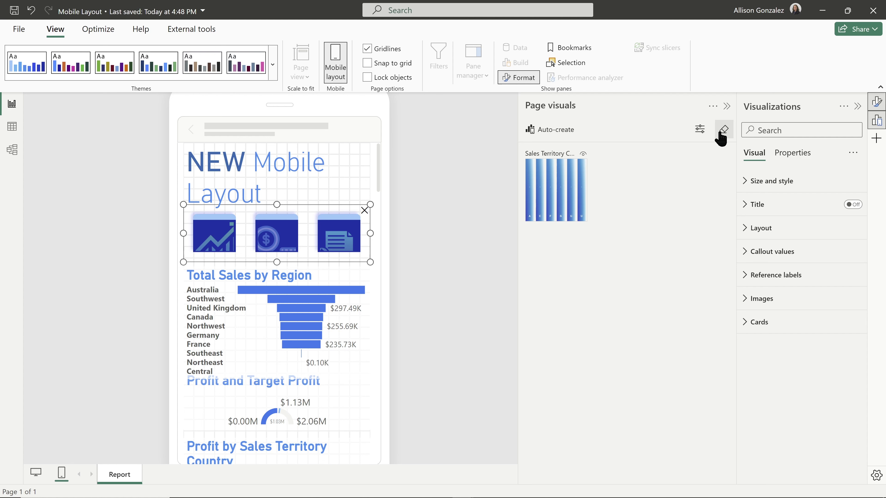
left_click(700, 130)
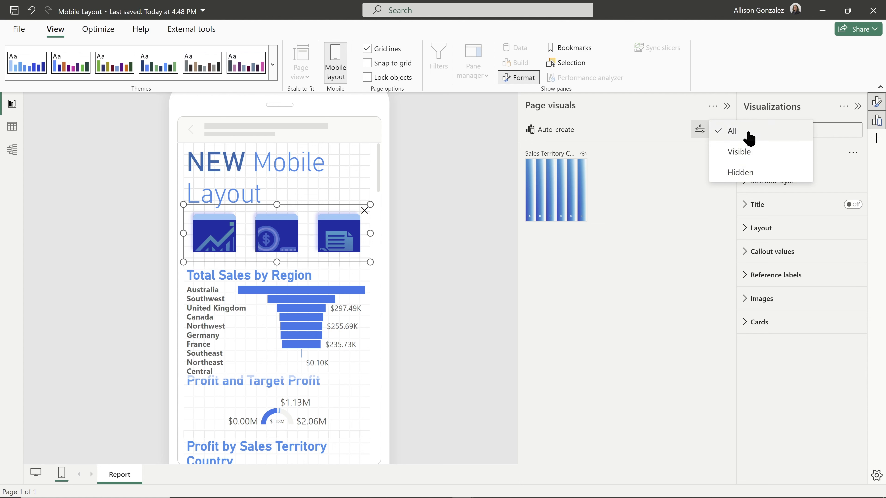
Step: Try the Visible and Hidden filters on the Page visuals list, finishing on Visible
left_click(746, 152)
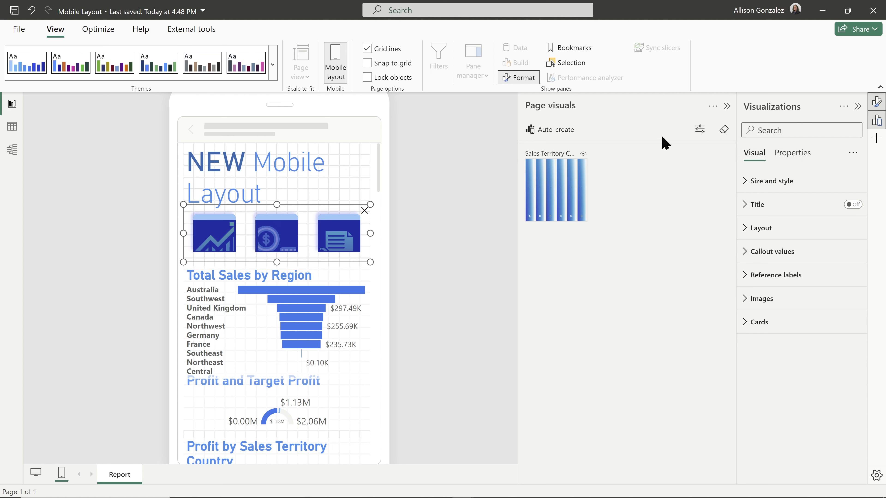
left_click(698, 130)
left_click(746, 172)
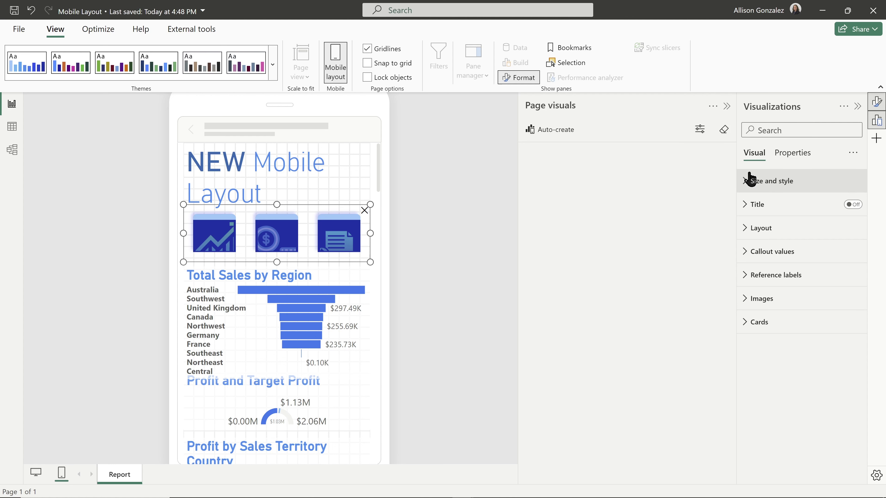
left_click(704, 131)
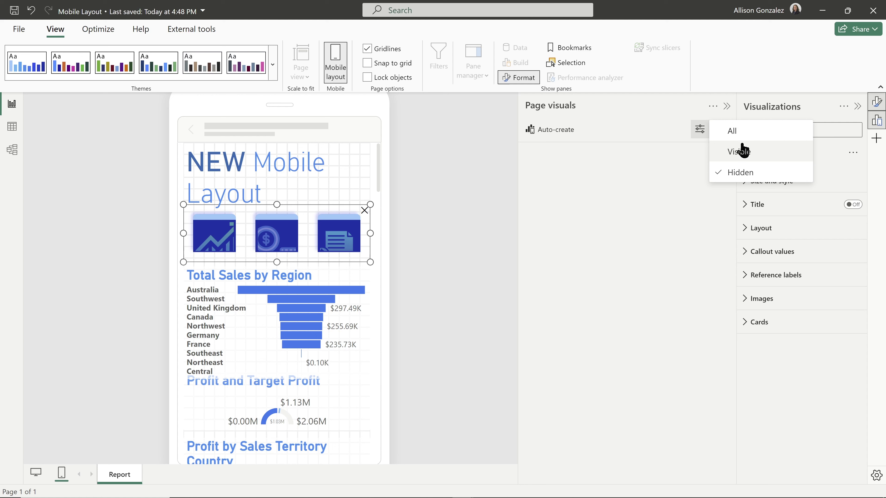
left_click(757, 156)
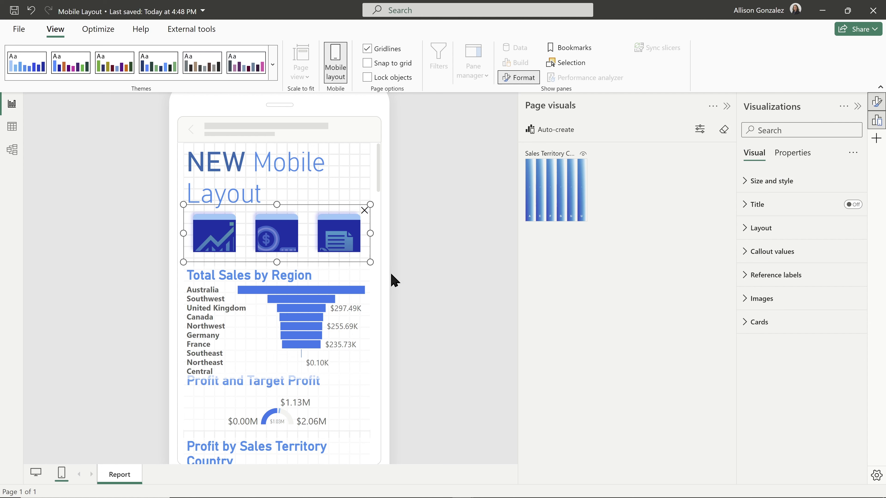
Step: Deselect the icon cards and select the Profit and Target Profit gauge lower on the phone canvas
left_click(436, 274)
scroll(366, 348, "down", 5)
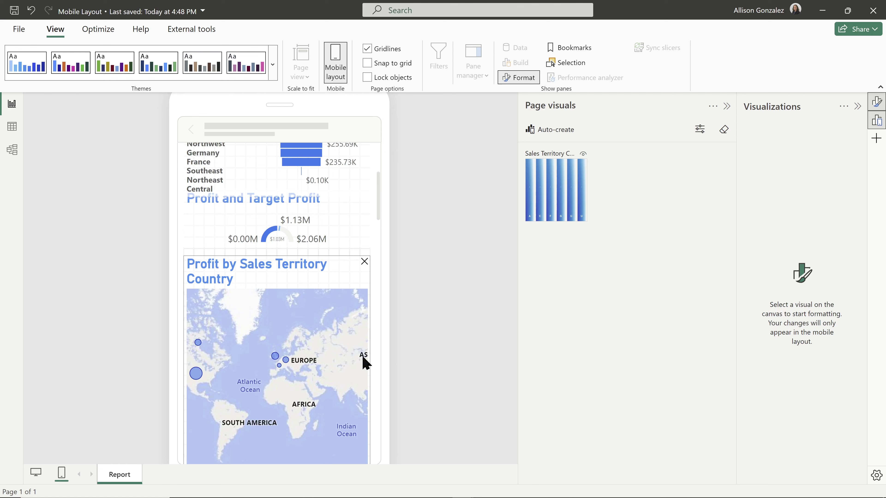
scroll(364, 361, "down", 1)
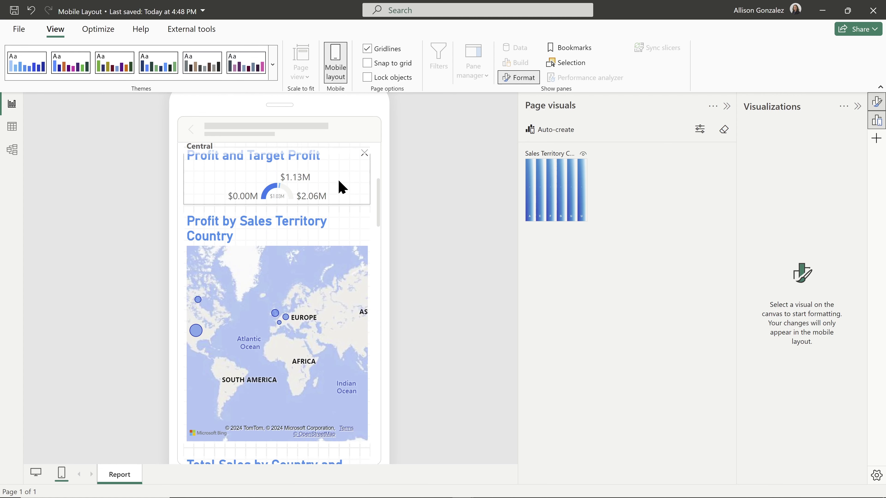
left_click(341, 187)
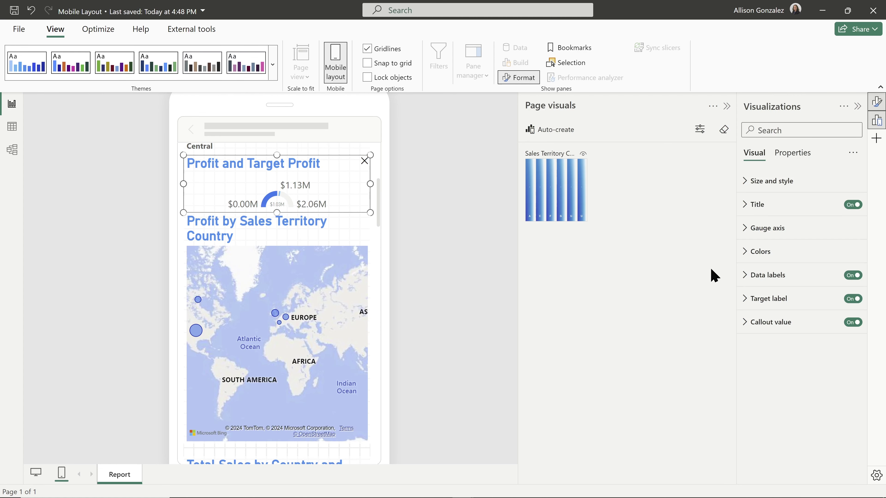